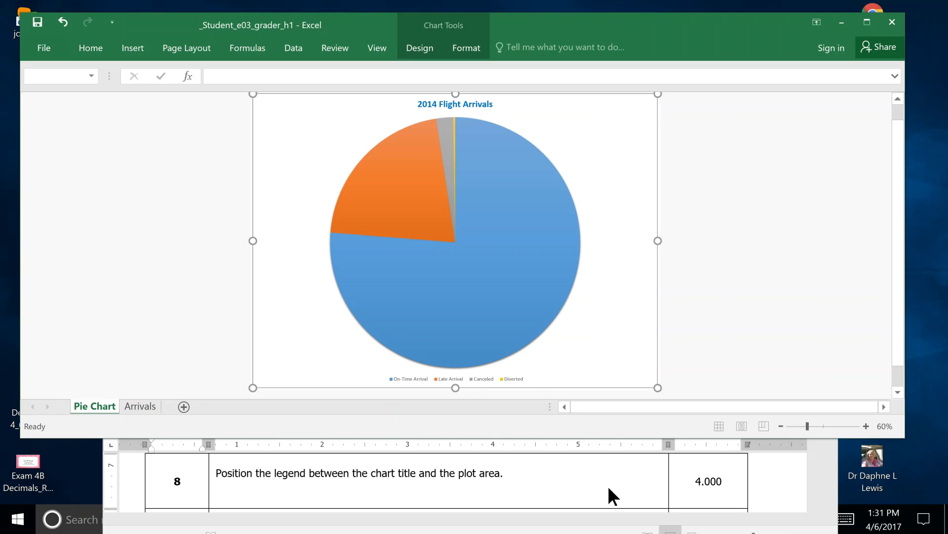
# - Select the 2014 Flight Arrivals chart legend and open its Format Legend options
pyautogui.click(512, 377)
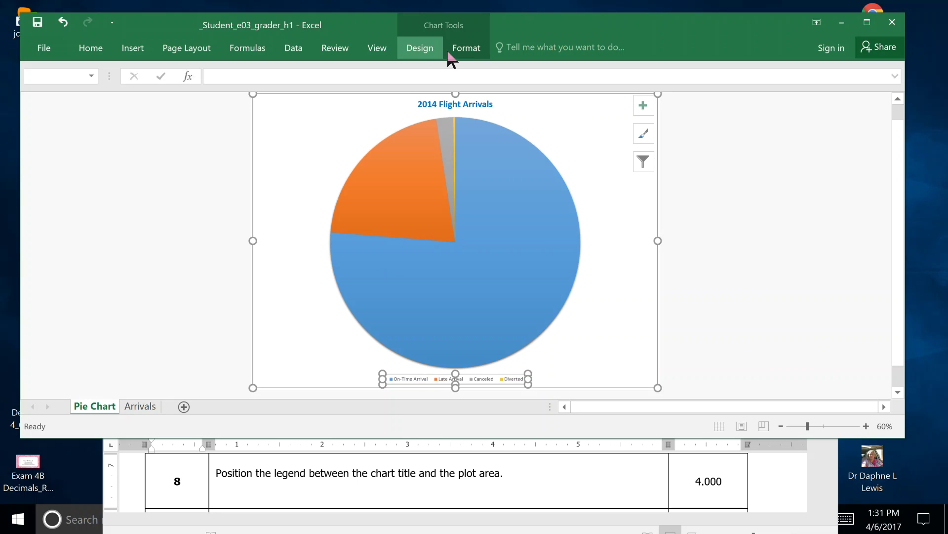
pyautogui.click(464, 49)
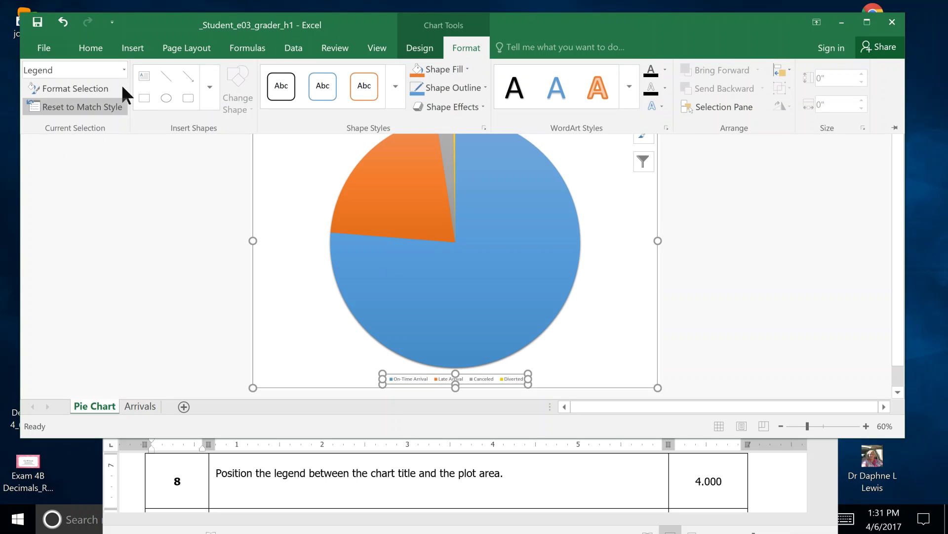
pyautogui.click(81, 88)
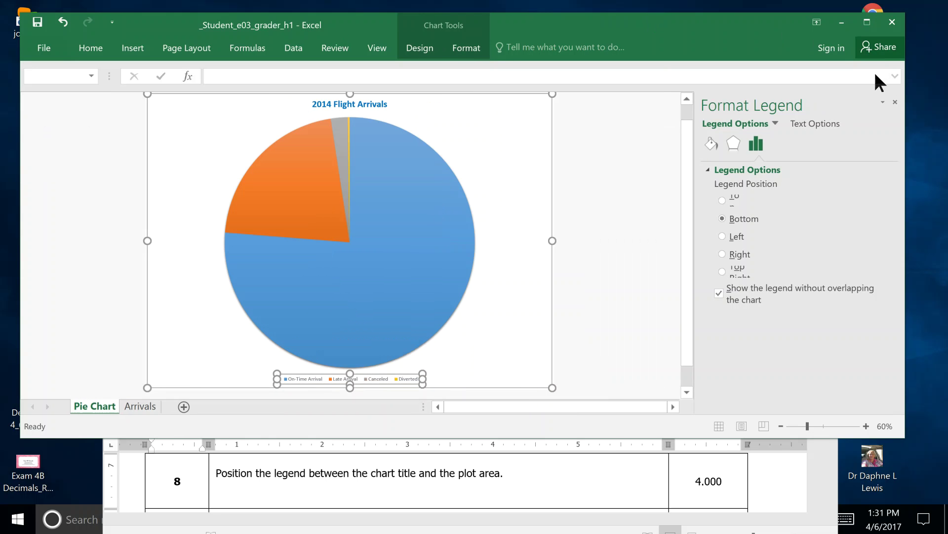
# - Pin the ribbon, maximize the Excel window, and set the legend position to Top
pyautogui.click(84, 52)
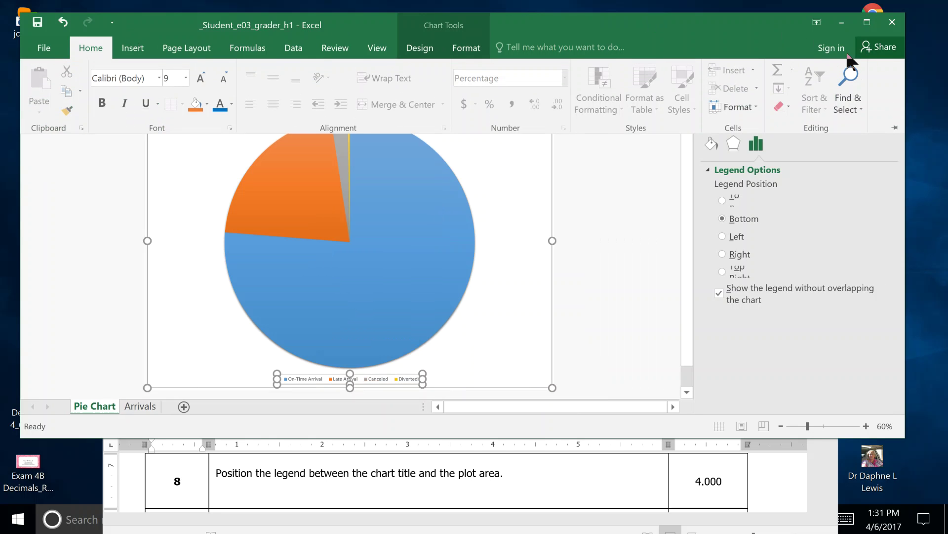
pyautogui.click(894, 127)
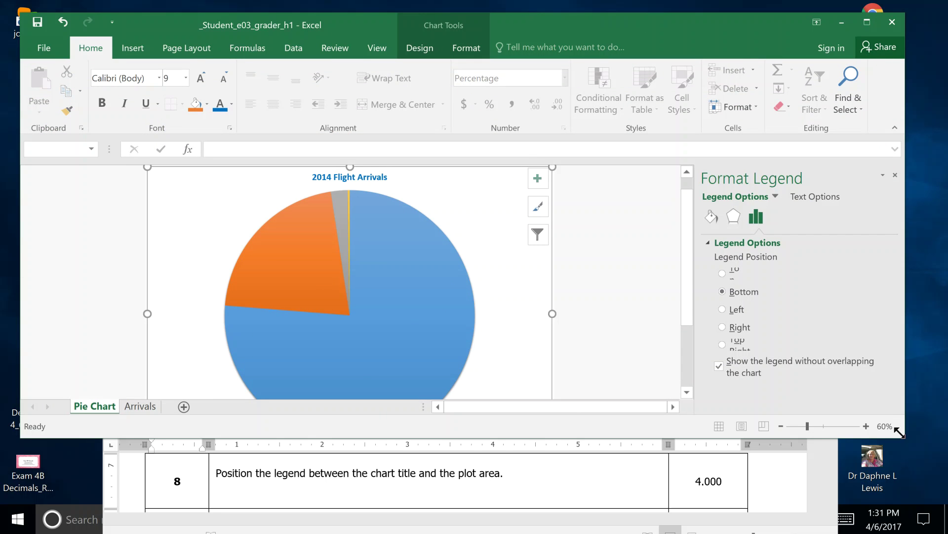
pyautogui.moveTo(904, 437); pyautogui.dragTo(642, 345)
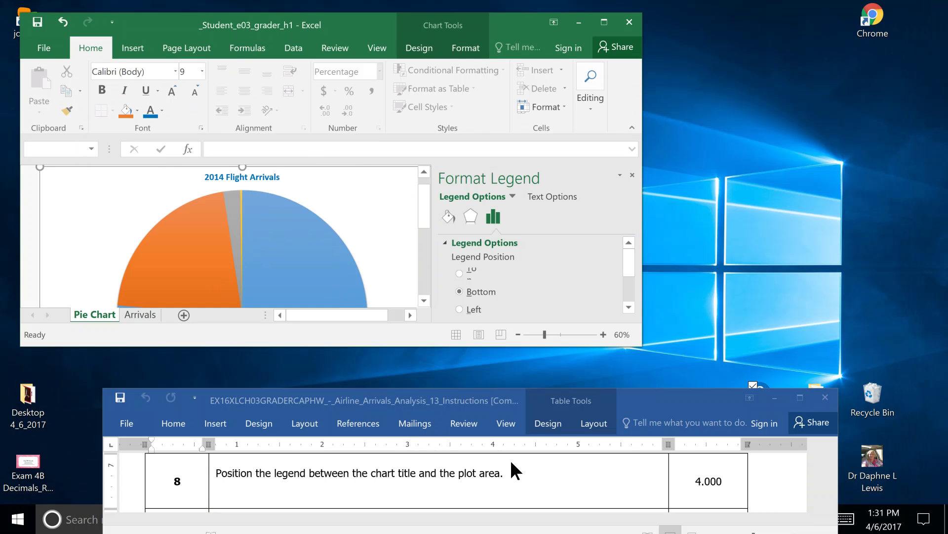
pyautogui.click(605, 24)
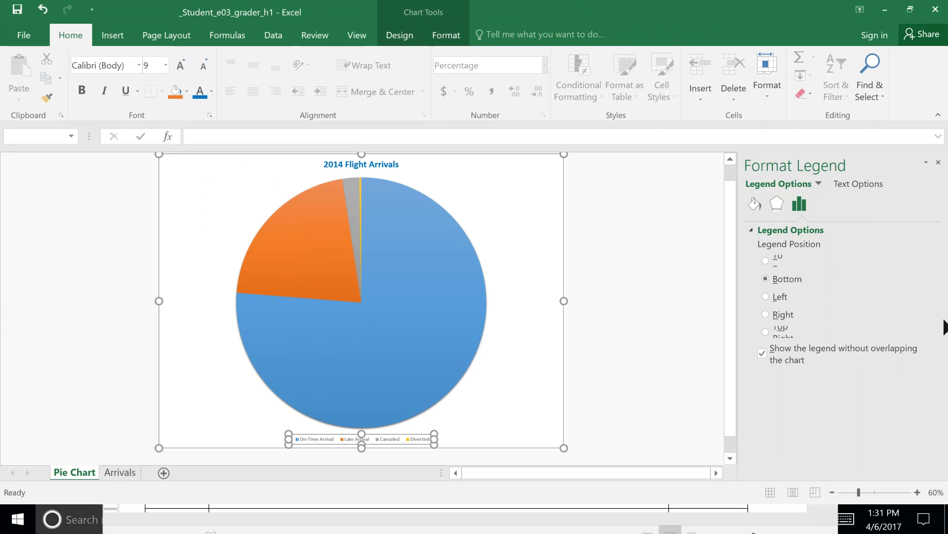
pyautogui.click(766, 260)
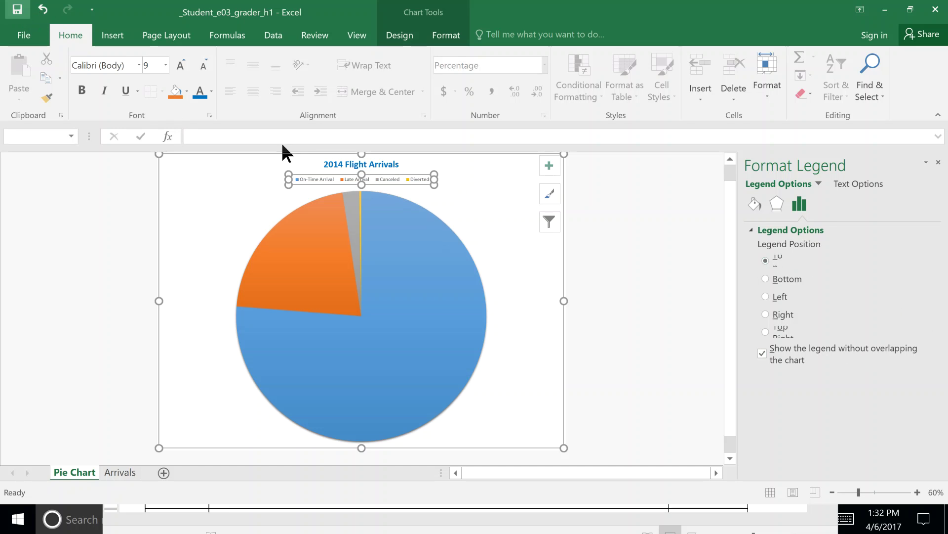
# - Bring the Word instructions document to the front and shift its window up
pyautogui.click(766, 518)
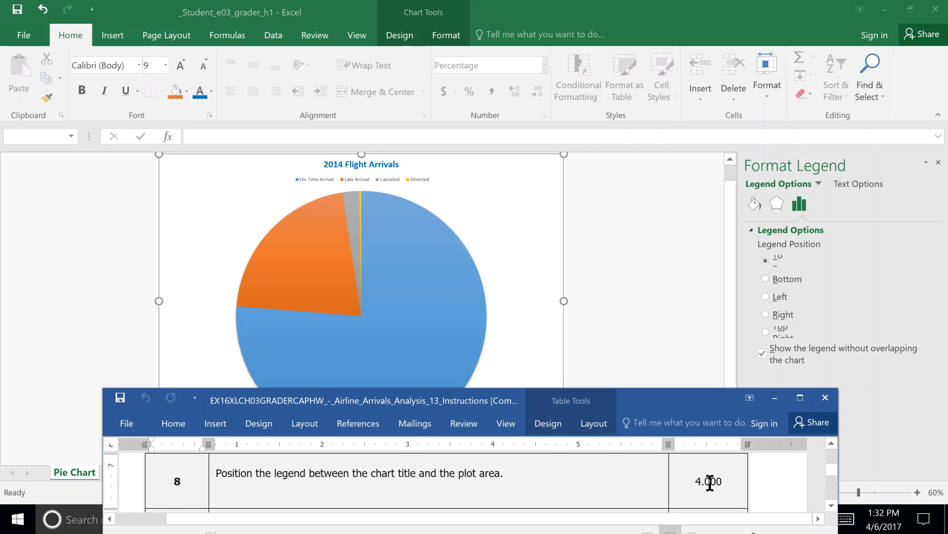
pyautogui.moveTo(663, 407); pyautogui.dragTo(662, 351)
# - Select the Excel pie chart area and show its Chart Elements list
pyautogui.click(567, 519)
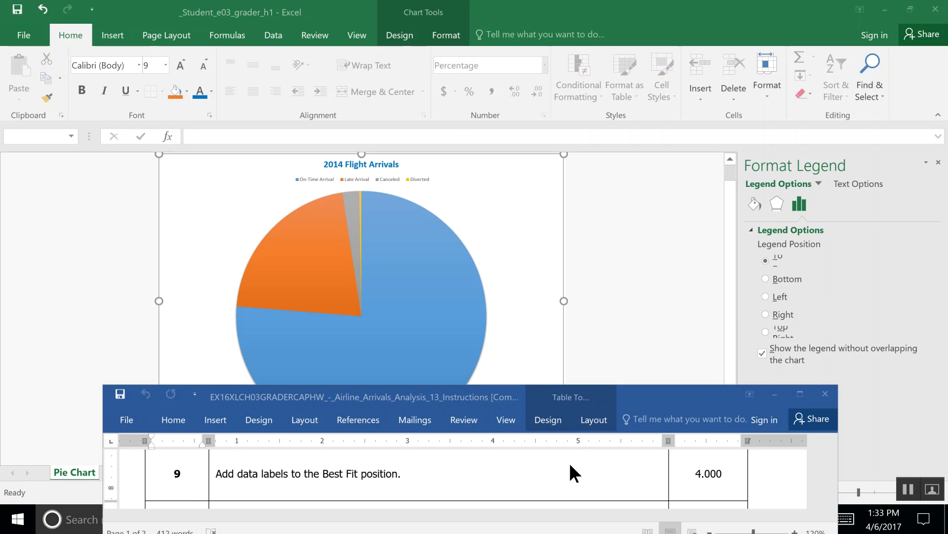
pyautogui.click(533, 260)
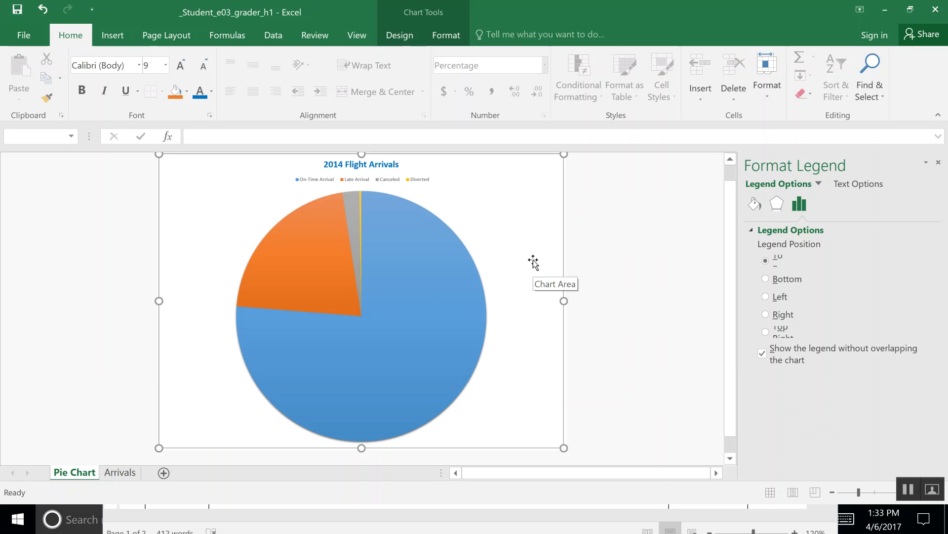
pyautogui.click(533, 260)
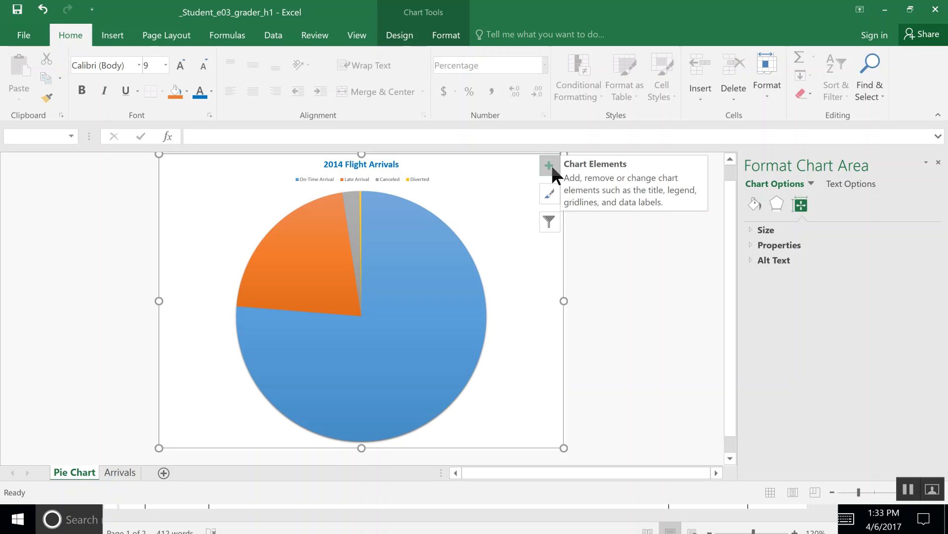
pyautogui.click(550, 165)
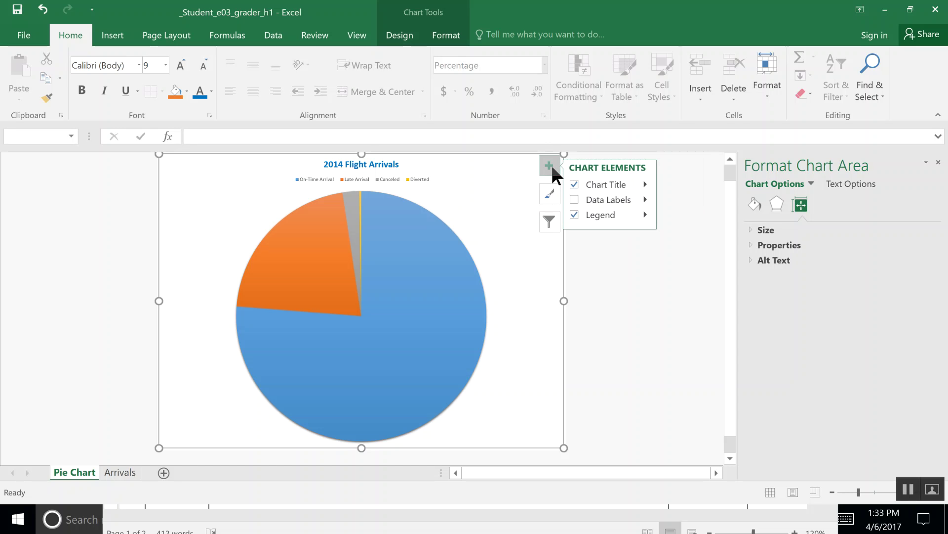
# - Add percentage data labels to the pie slices at the Best Fit position
pyautogui.click(574, 198)
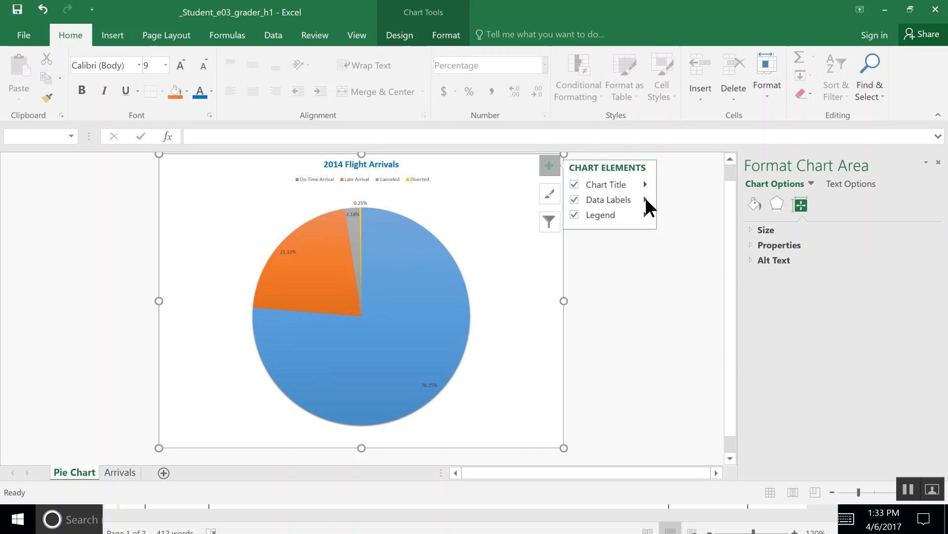
pyautogui.click(645, 198)
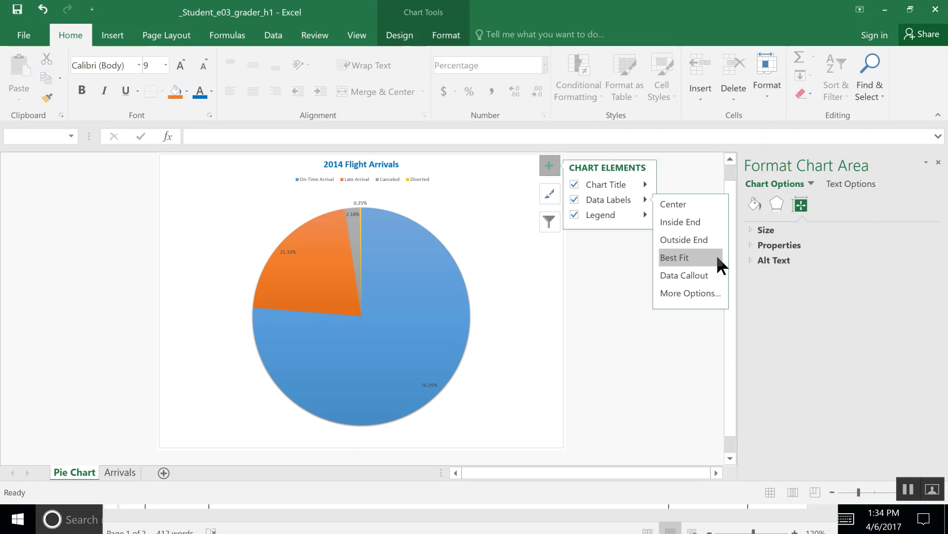
pyautogui.click(716, 242)
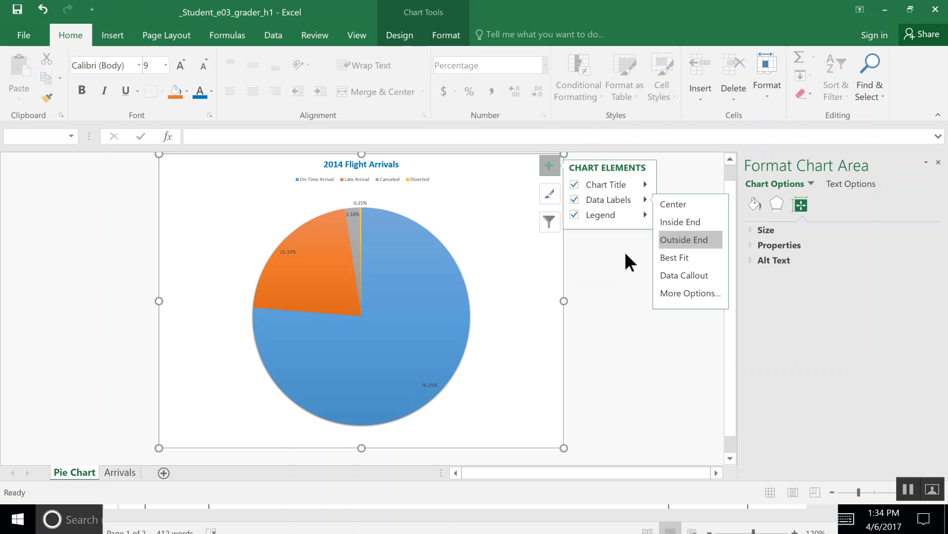
pyautogui.click(689, 255)
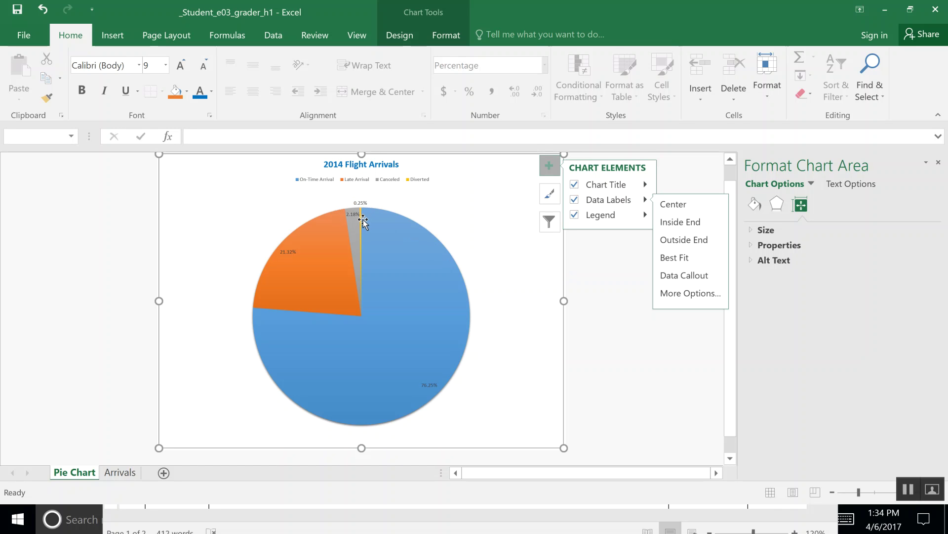
pyautogui.moveTo(364, 219)
# - Select all the pie's percentage data labels and apply Bold from the Home tab
pyautogui.click(832, 492)
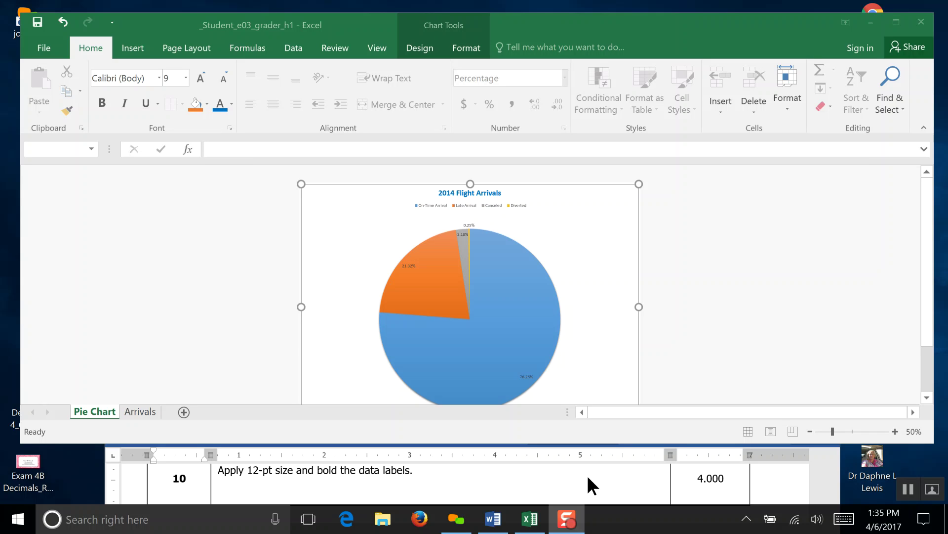
pyautogui.doubleClick(415, 268)
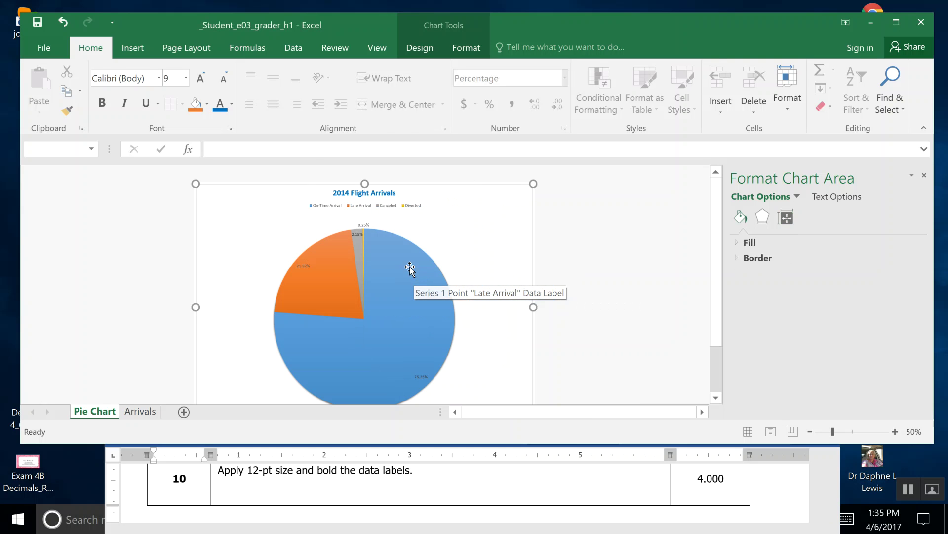
pyautogui.click(307, 265)
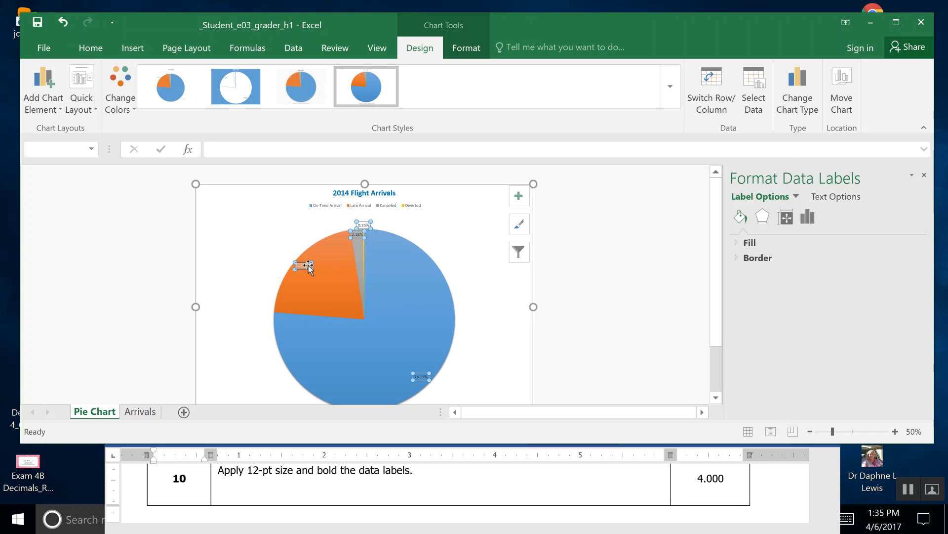
pyautogui.click(88, 47)
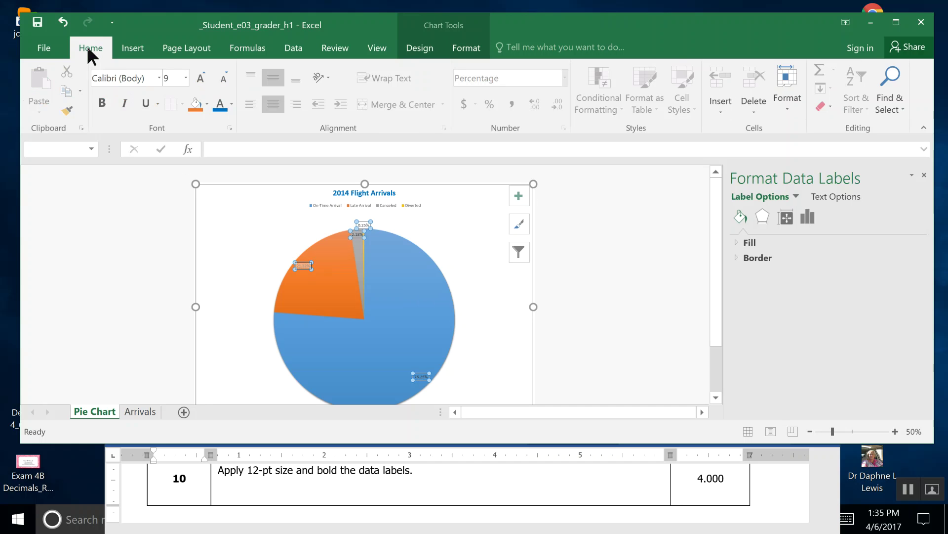
pyautogui.click(103, 103)
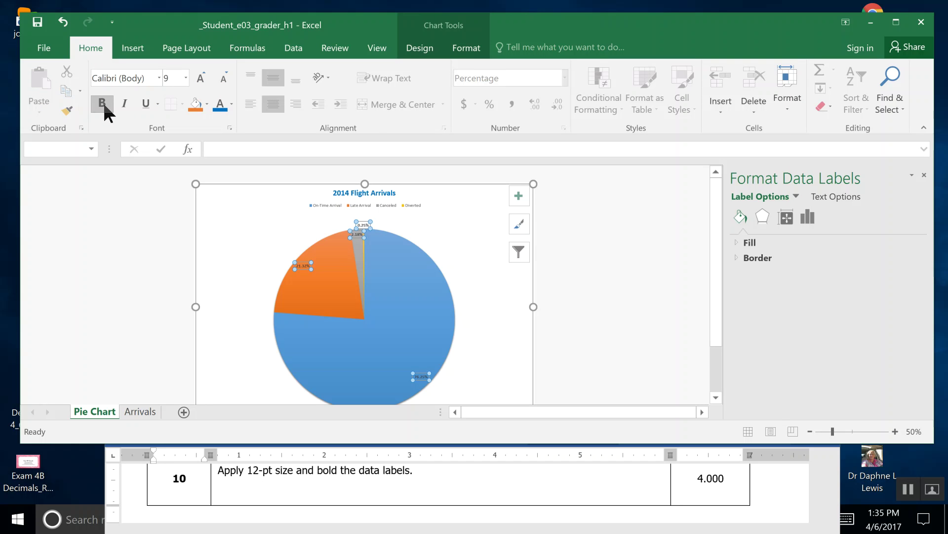
# - Set the data labels' font size to 12 pt and save the workbook
pyautogui.click(186, 78)
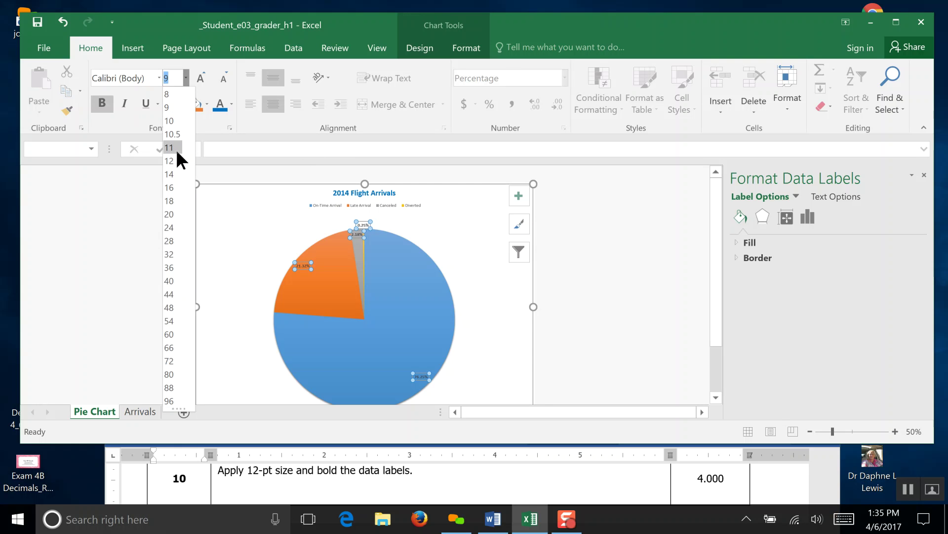
pyautogui.click(177, 162)
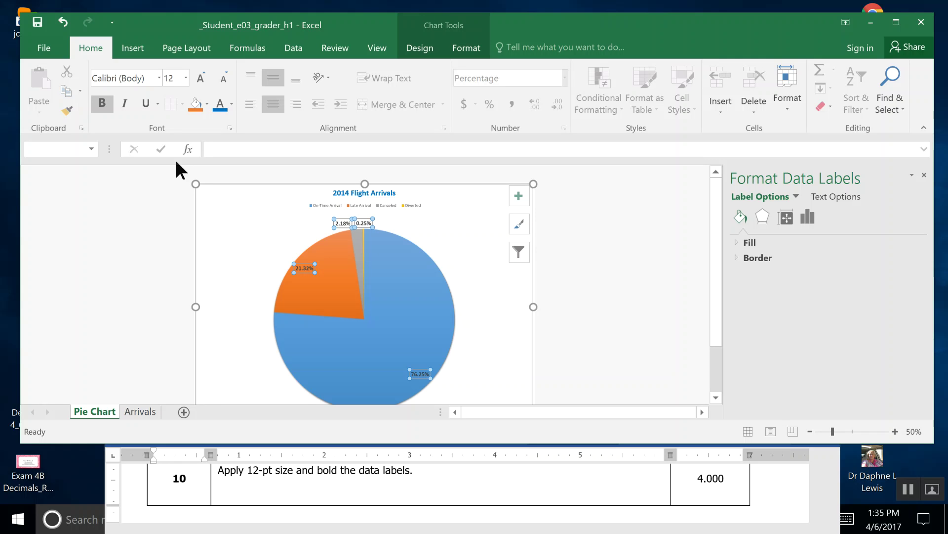
pyautogui.click(38, 24)
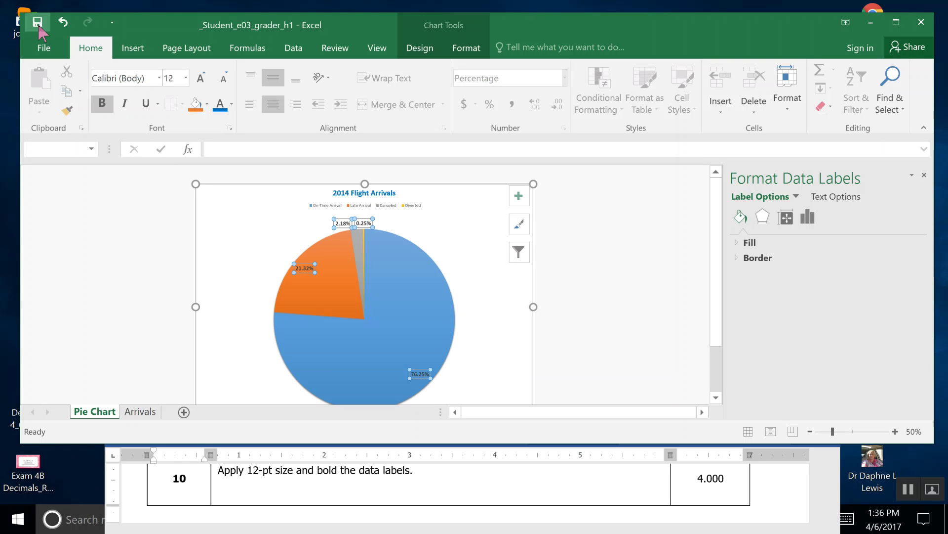
pyautogui.click(909, 488)
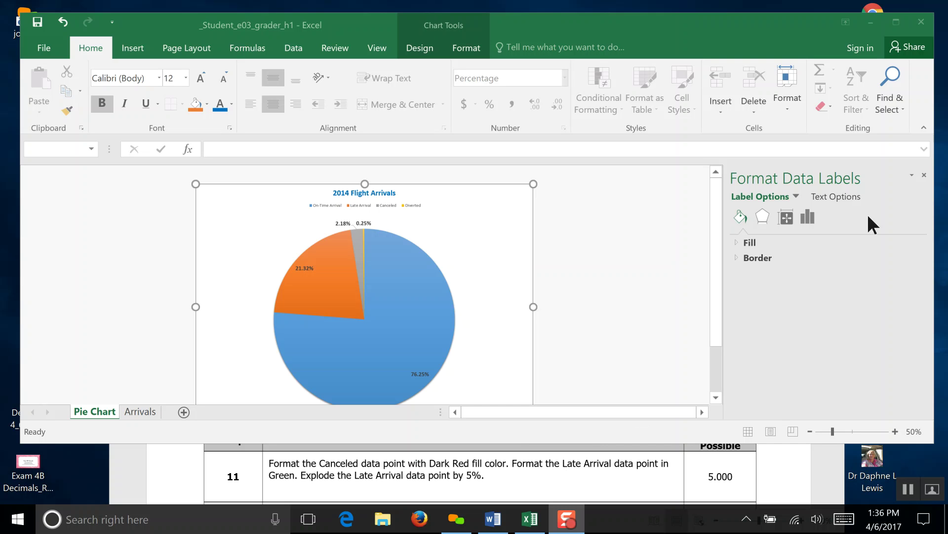
# - Close the Format Data Labels pane, leaving the pie chart with 12-pt bold labels
pyautogui.click(928, 178)
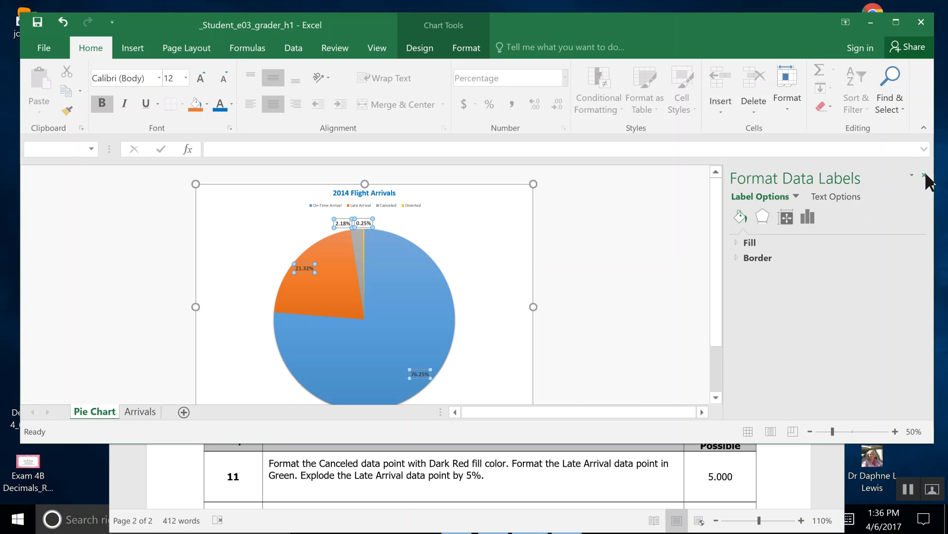
pyautogui.click(924, 176)
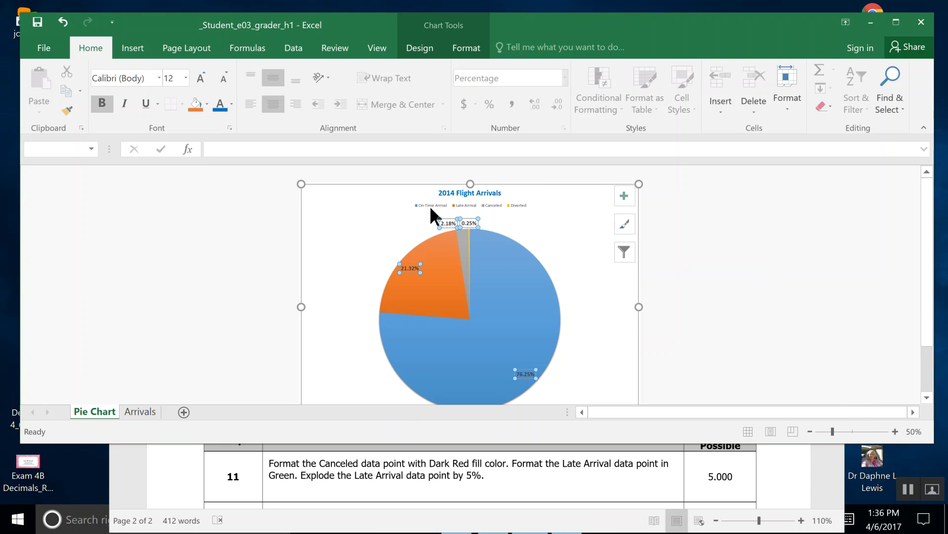
pyautogui.moveTo(439, 221); pyautogui.dragTo(437, 217)
# - Select the Canceled slice and open its Format Data Point Fill & Line options
pyautogui.click(462, 202)
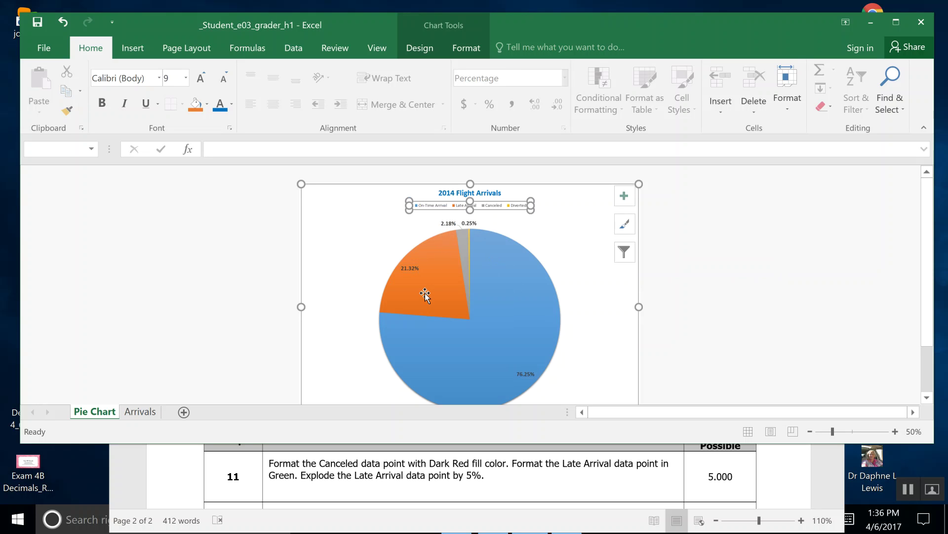
pyautogui.click(494, 205)
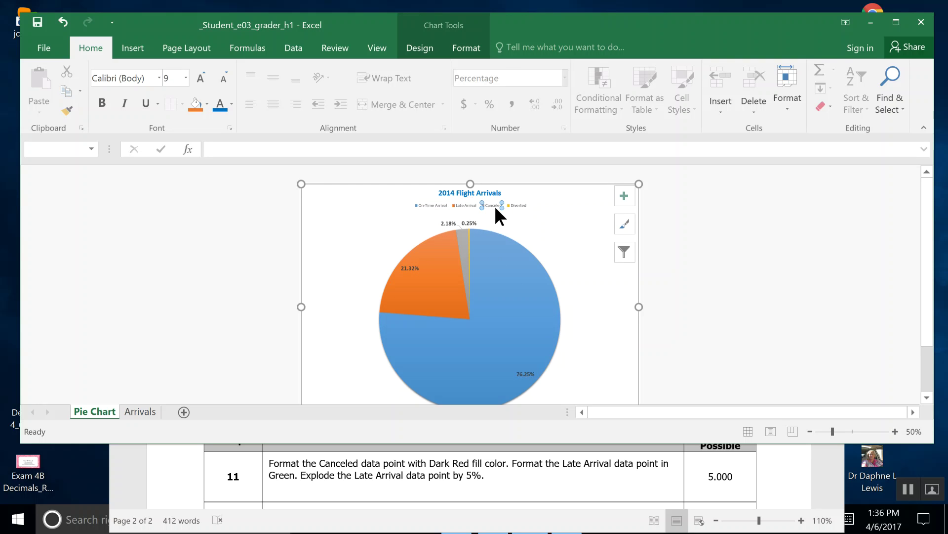
pyautogui.click(464, 246)
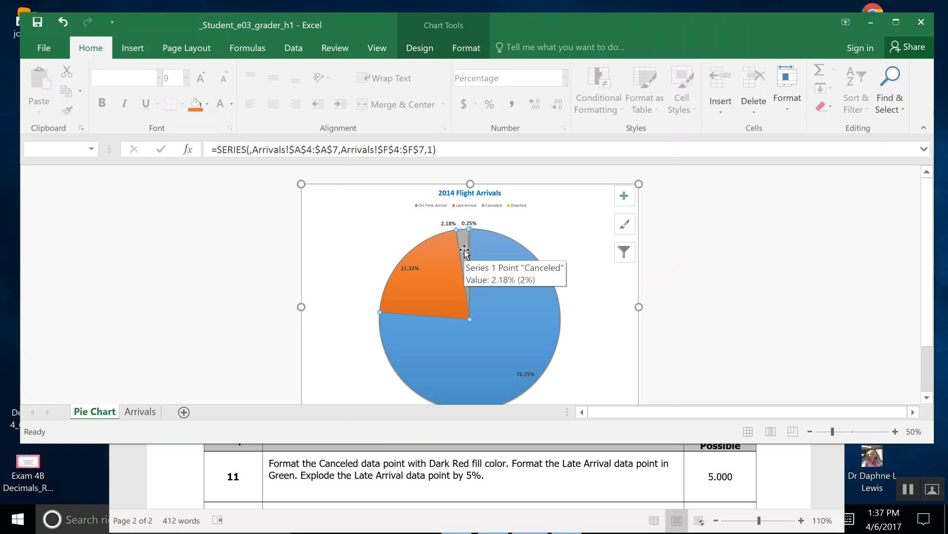
pyautogui.doubleClick(464, 251)
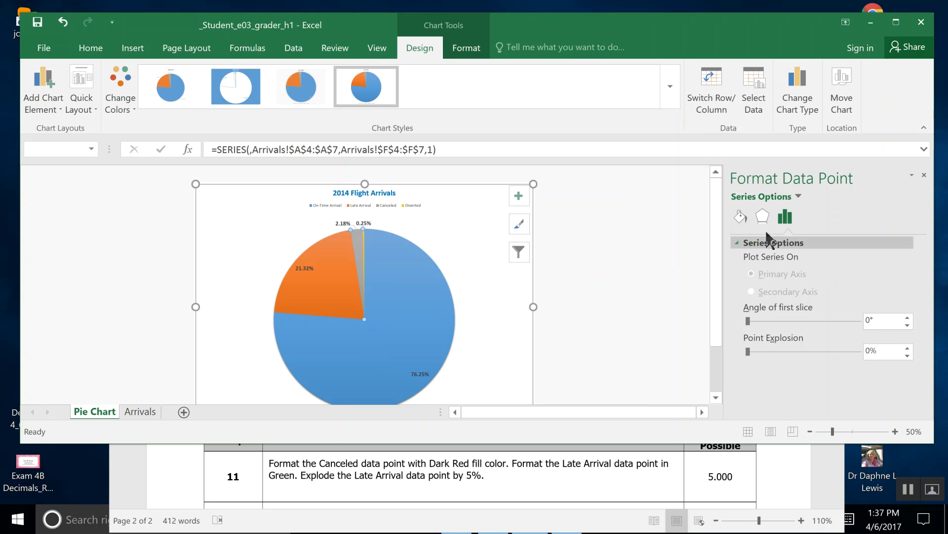
pyautogui.click(742, 217)
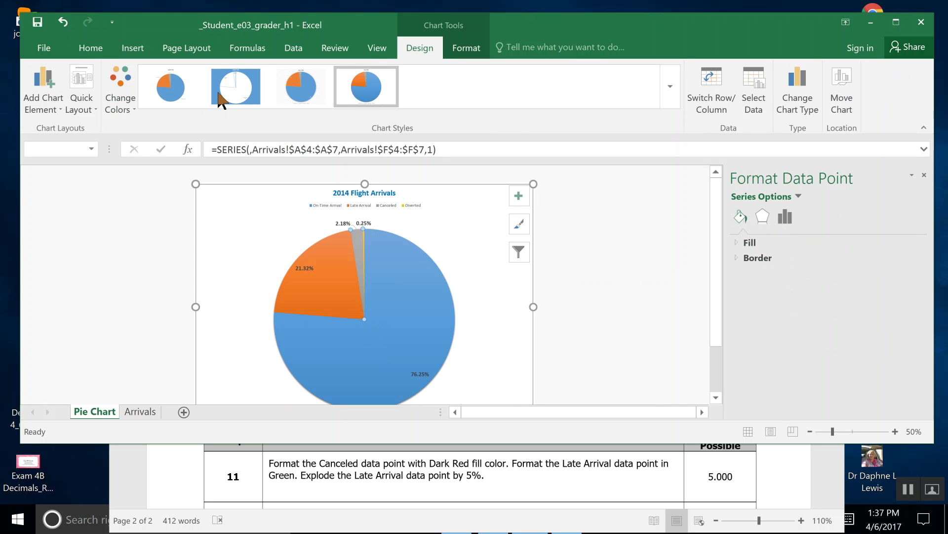
pyautogui.click(84, 50)
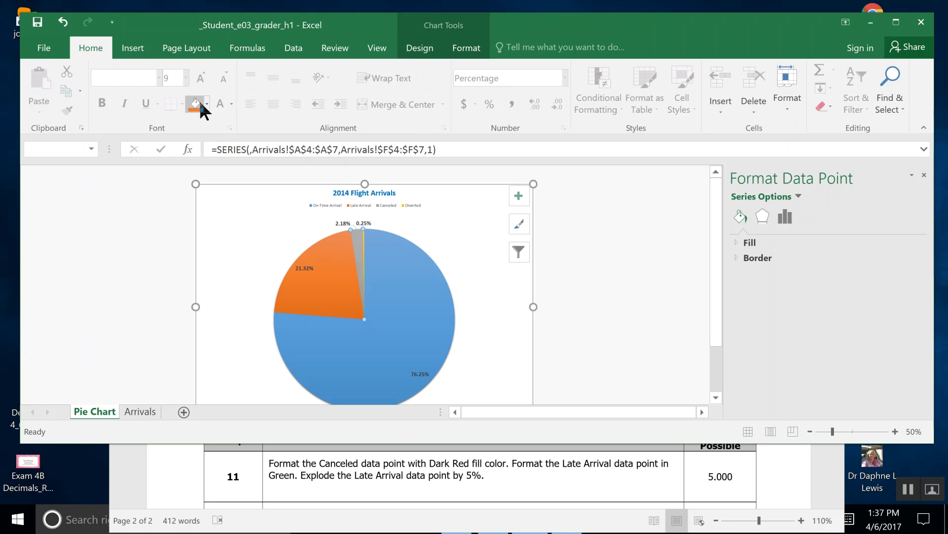
# - Give the Canceled slice a solid Dark Red fill from Standard Colors
pyautogui.click(744, 242)
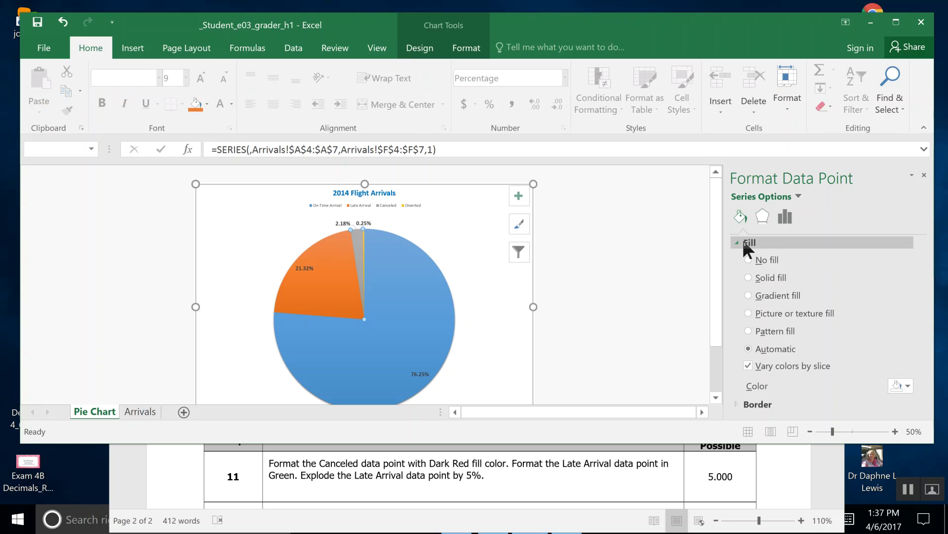
pyautogui.click(749, 277)
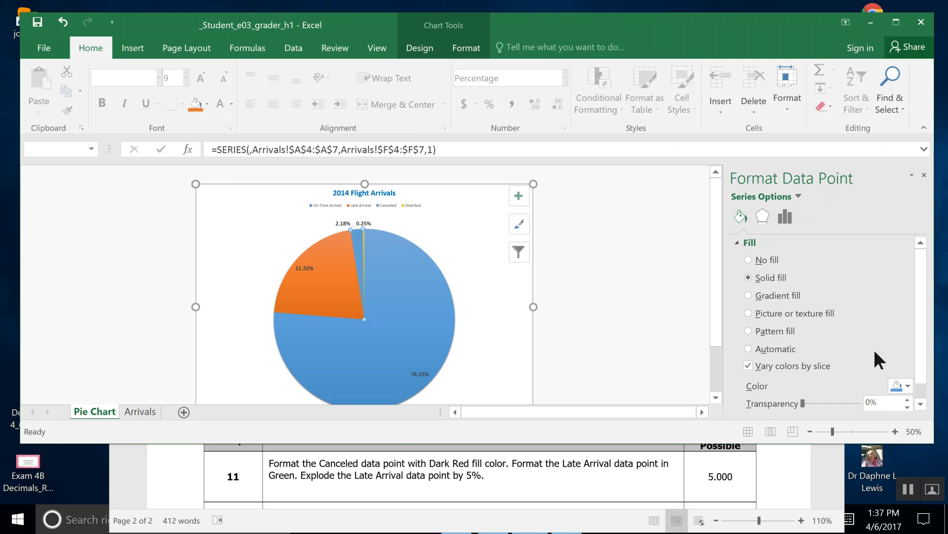
pyautogui.click(908, 384)
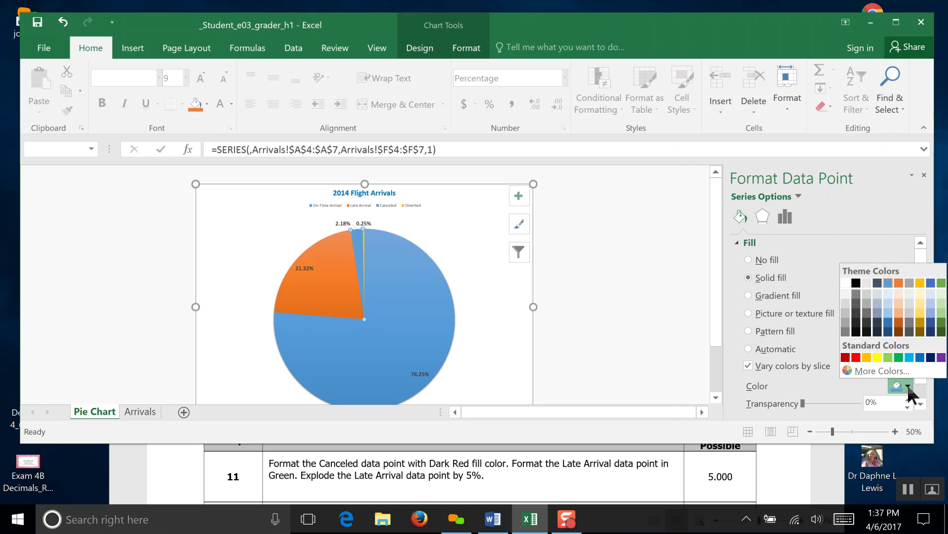
pyautogui.click(845, 358)
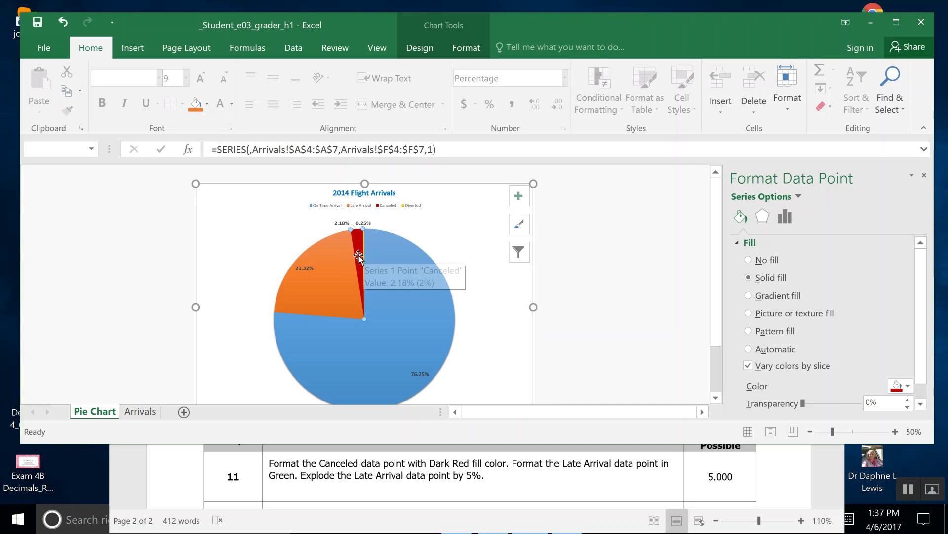
pyautogui.click(327, 278)
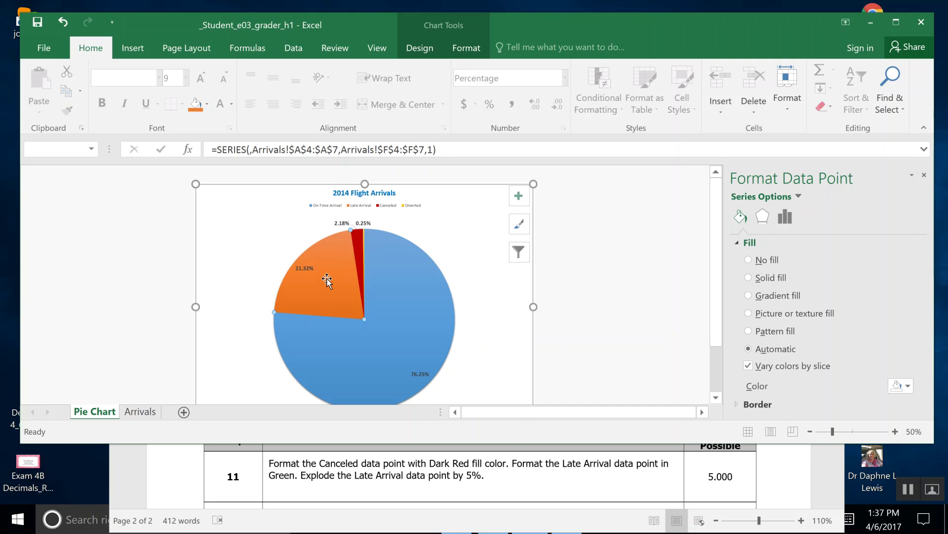
# - Select only the 21.32% Late Arrival slice, with its Series Options explosion settings showing
pyautogui.rightClick(327, 279)
pyautogui.press('Escape')
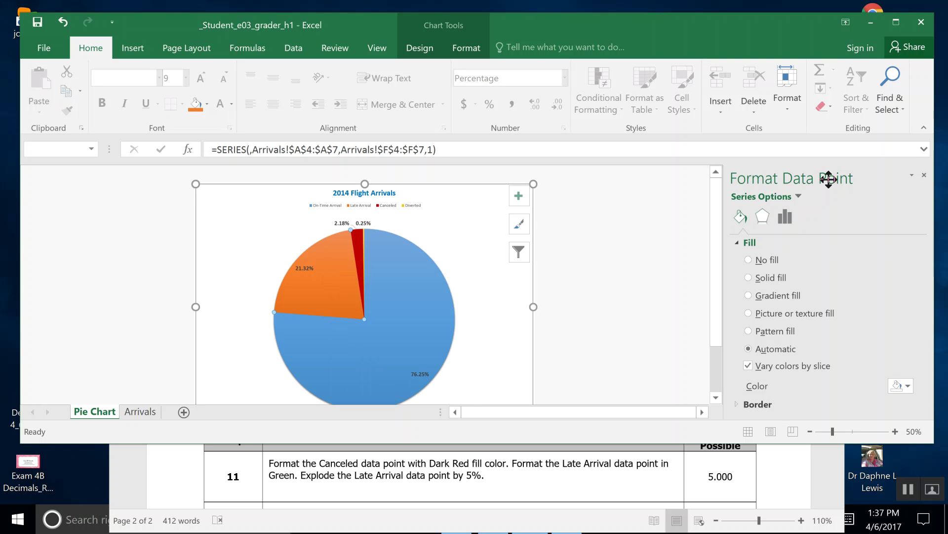
pyautogui.click(784, 218)
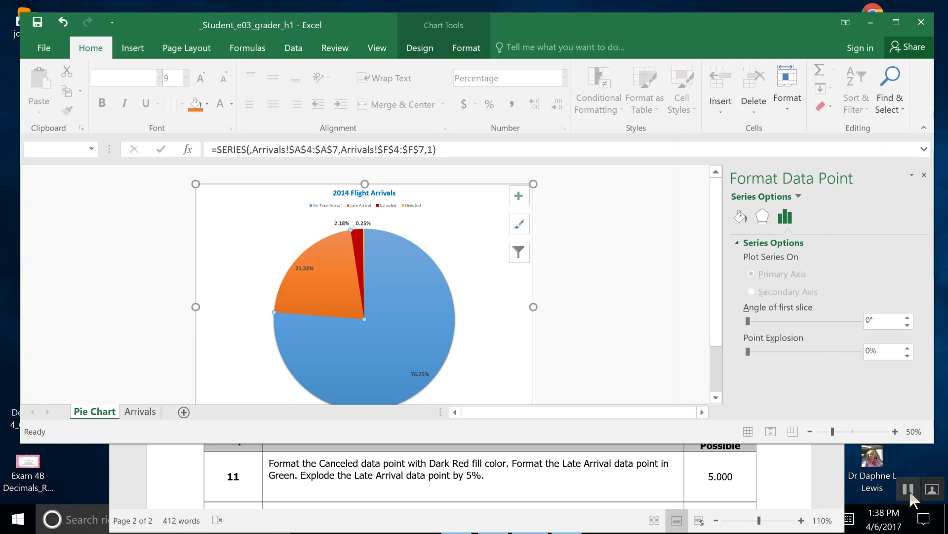
pyautogui.click(571, 466)
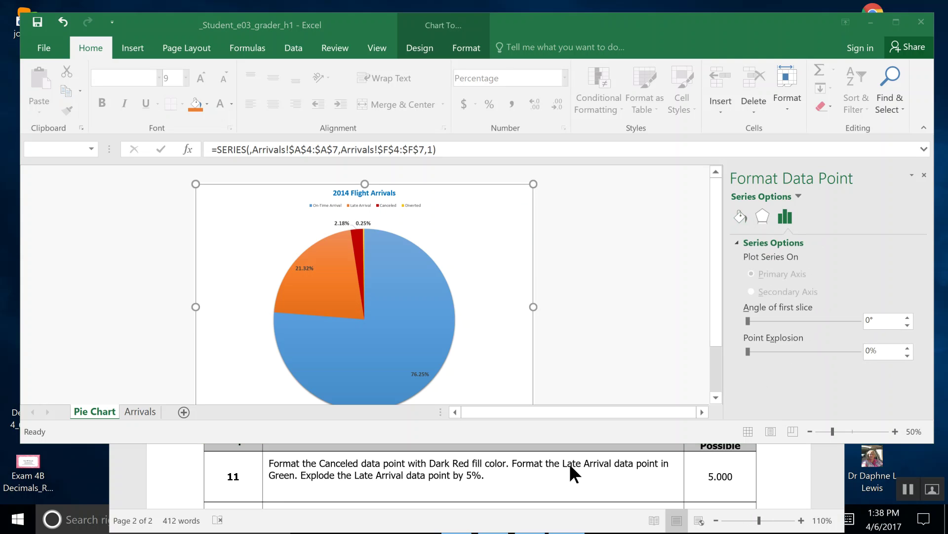
pyautogui.click(342, 277)
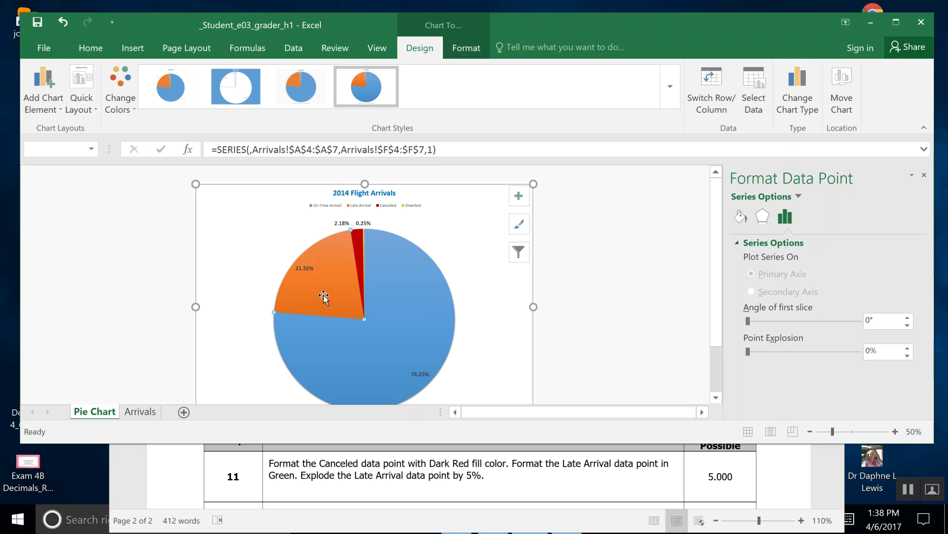
pyautogui.click(263, 256)
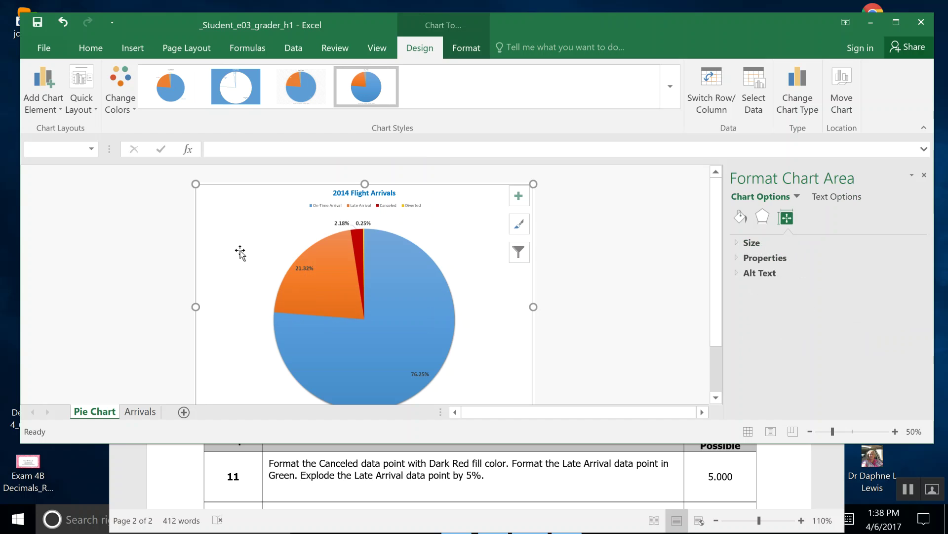
pyautogui.click(158, 288)
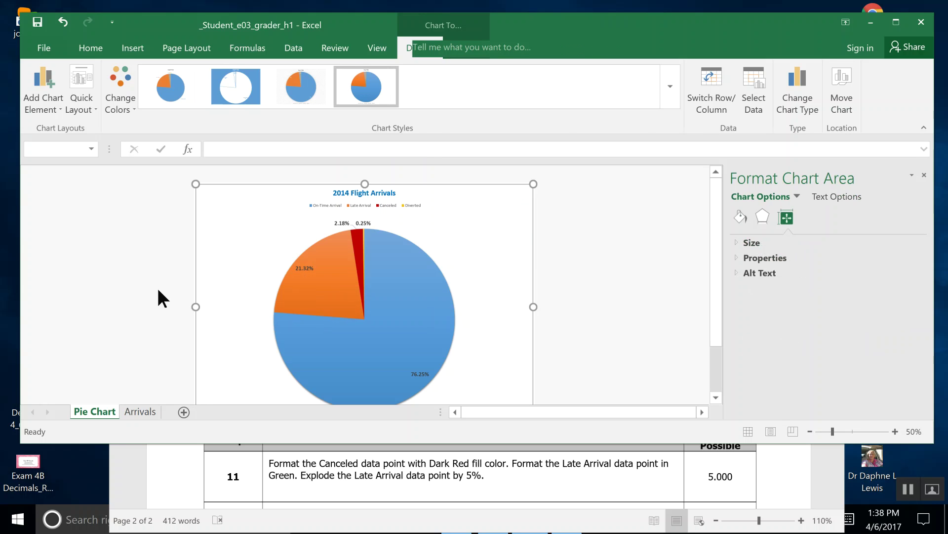
pyautogui.click(336, 285)
pyautogui.click(336, 285)
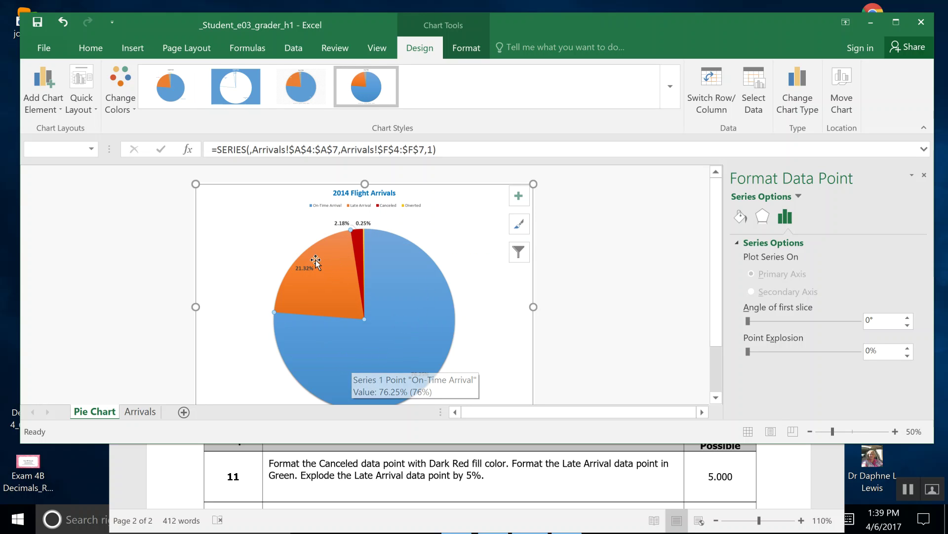
# - Raise the Late Arrival slice's Point Explosion to 5%
pyautogui.click(908, 348)
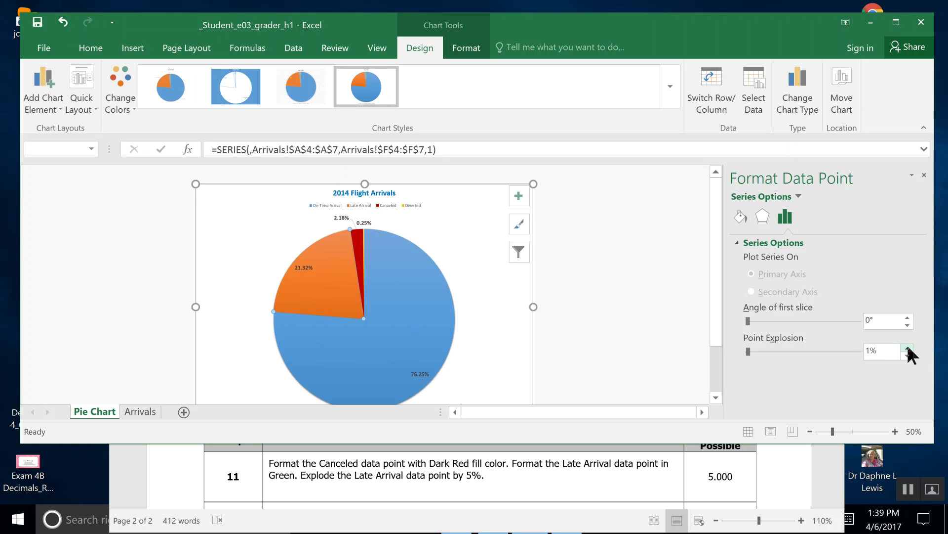
pyautogui.click(908, 348)
pyautogui.click(908, 348)
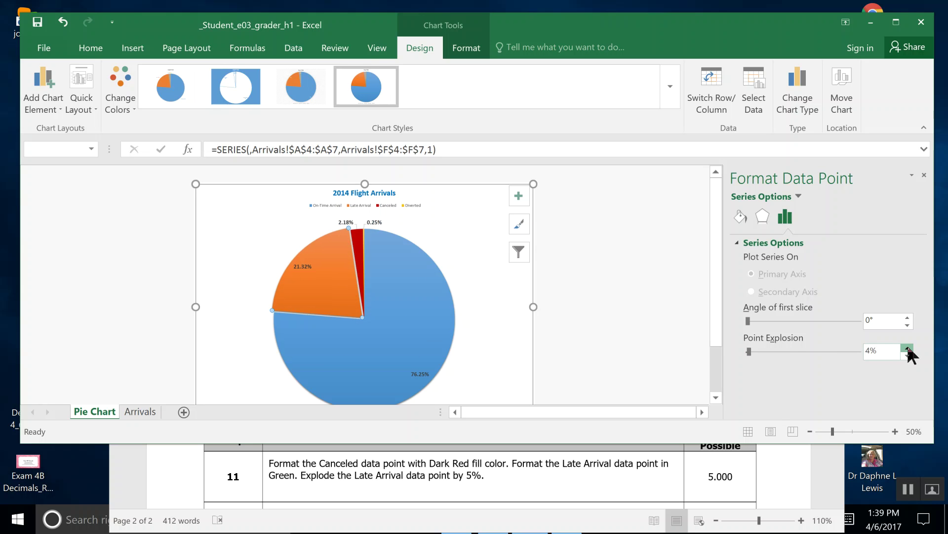
pyautogui.click(908, 348)
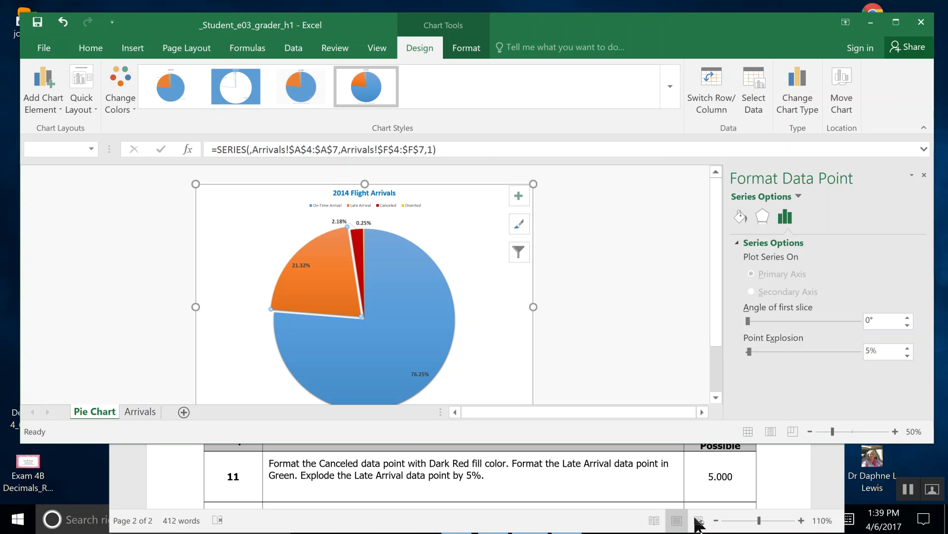
pyautogui.click(908, 491)
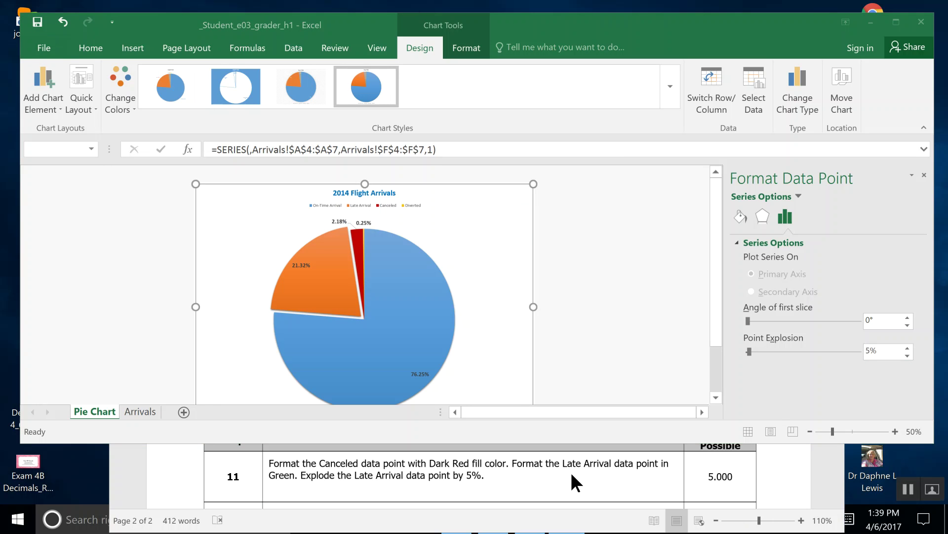
# - Give the Late Arrival slice a solid fill in Standard Colors Green
pyautogui.click(329, 283)
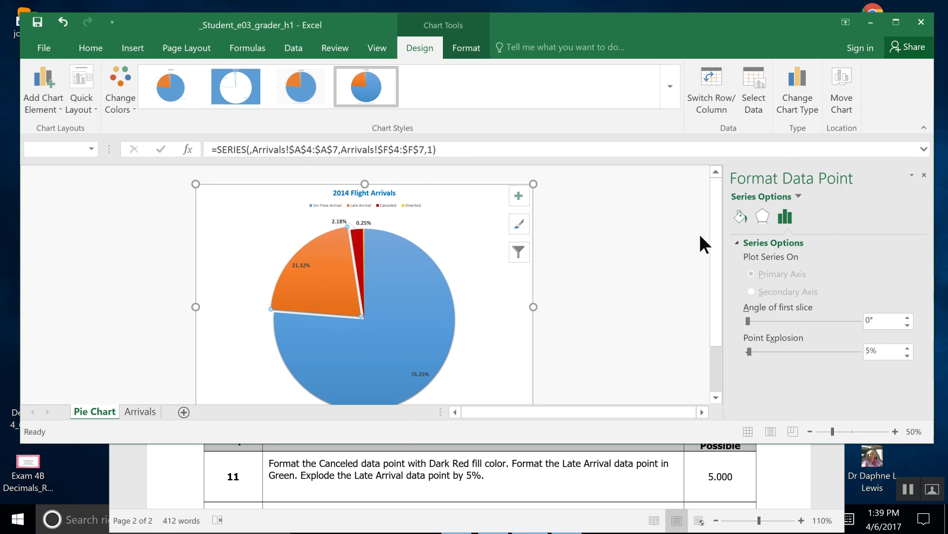
pyautogui.click(741, 215)
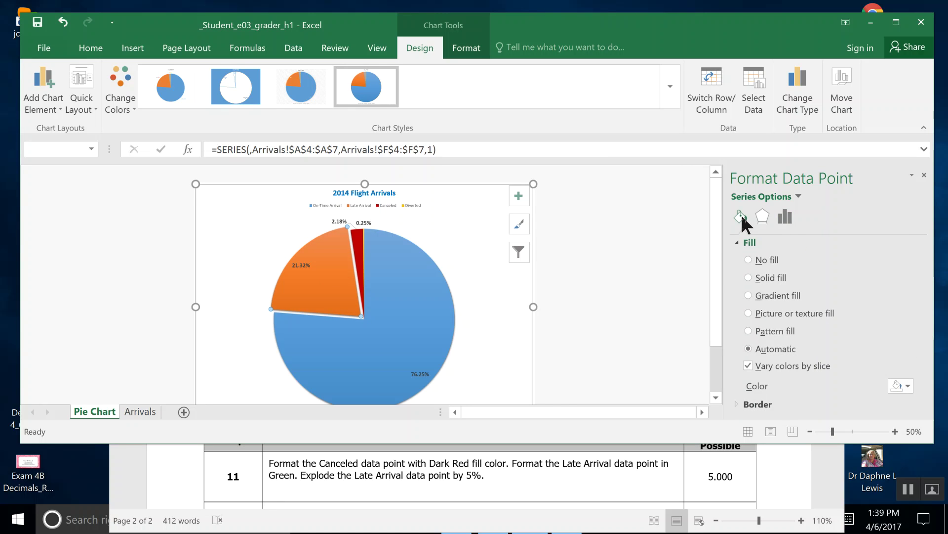
pyautogui.click(749, 277)
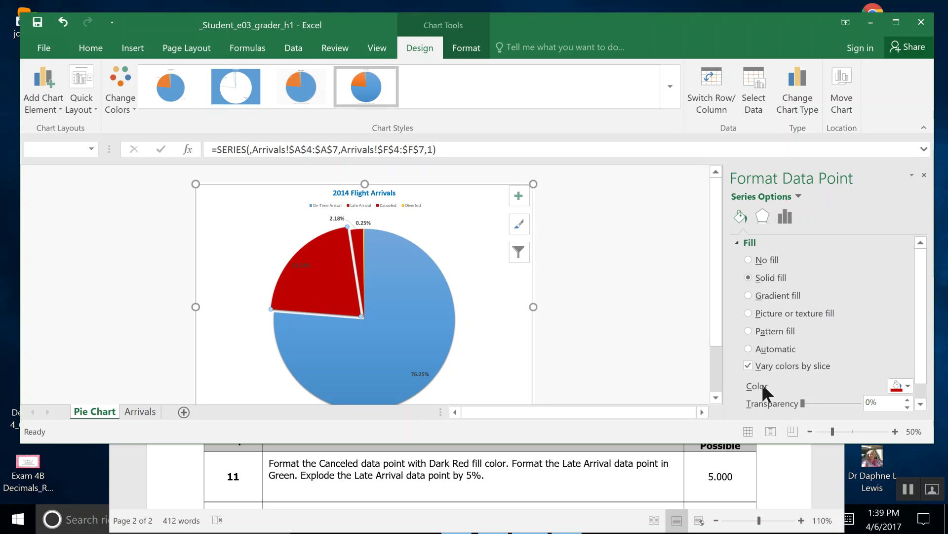
pyautogui.click(908, 383)
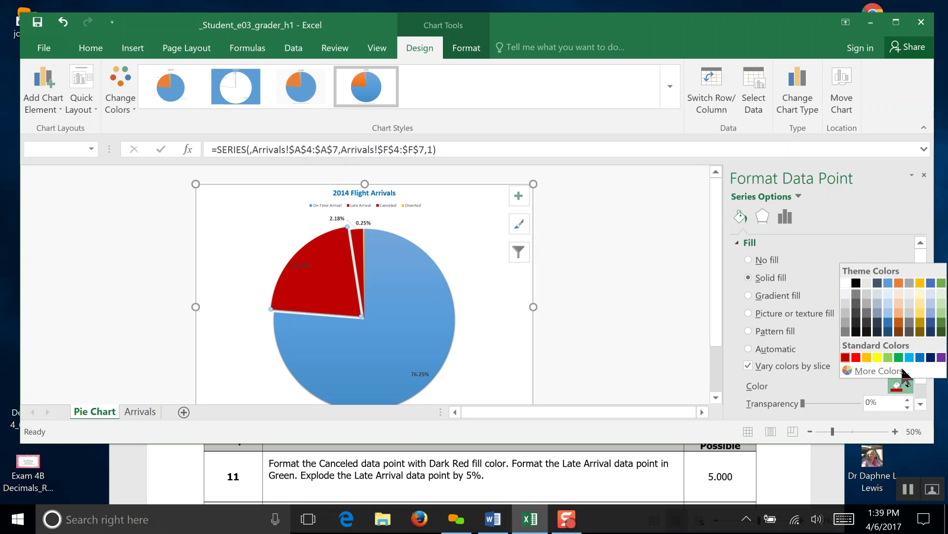
pyautogui.click(899, 357)
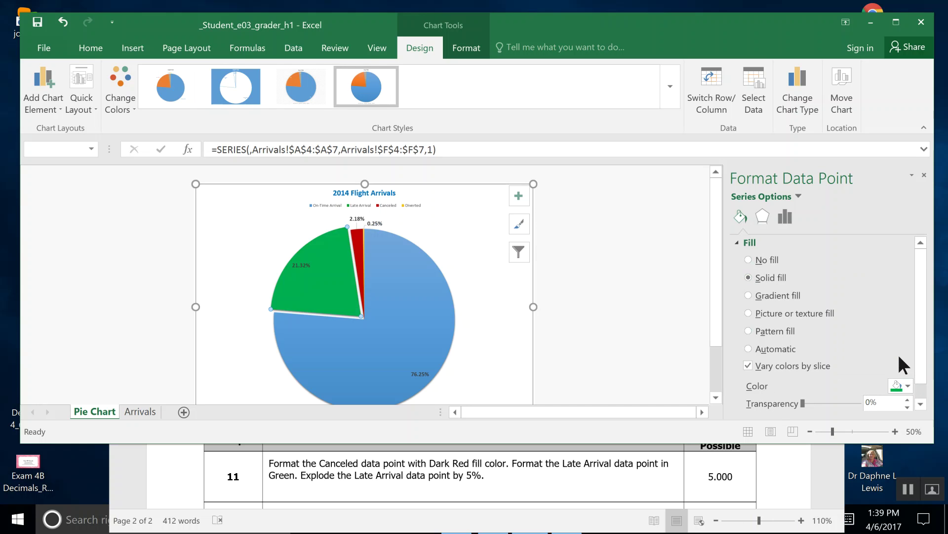